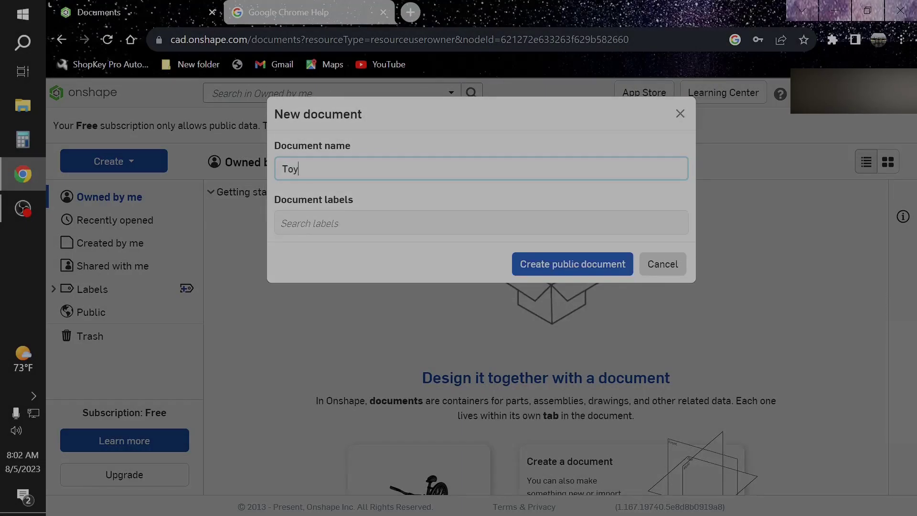
Step: Name the new document "Toy Engine Part 1"
{"action": "type", "text": "Engine Part 1"}
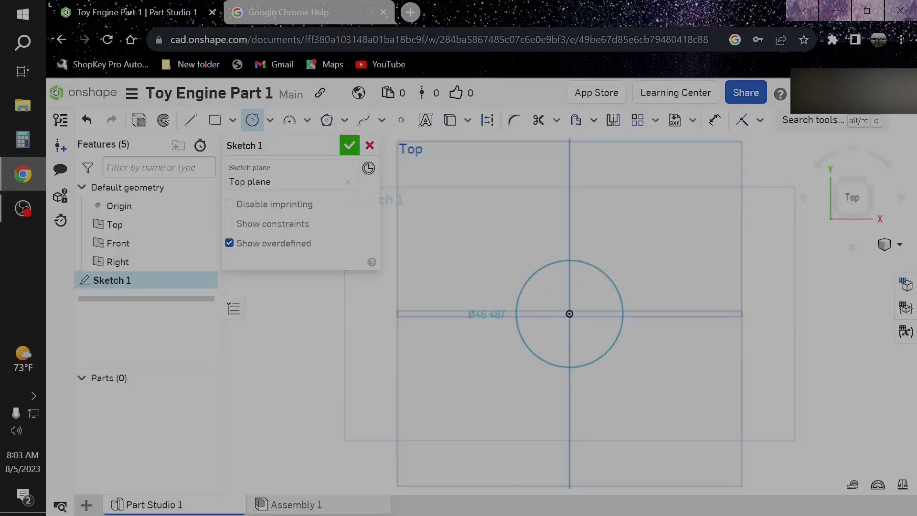
Step: Dimension the circle centred on the origin in the Top plane sketch to a diameter of 76.2 mm
{"action": "left_click", "coordinate": [619, 291]}
{"action": "left_click", "coordinate": [613, 313]}
{"action": "type", "text": "76.2"}
{"action": "key", "text": "Return"}
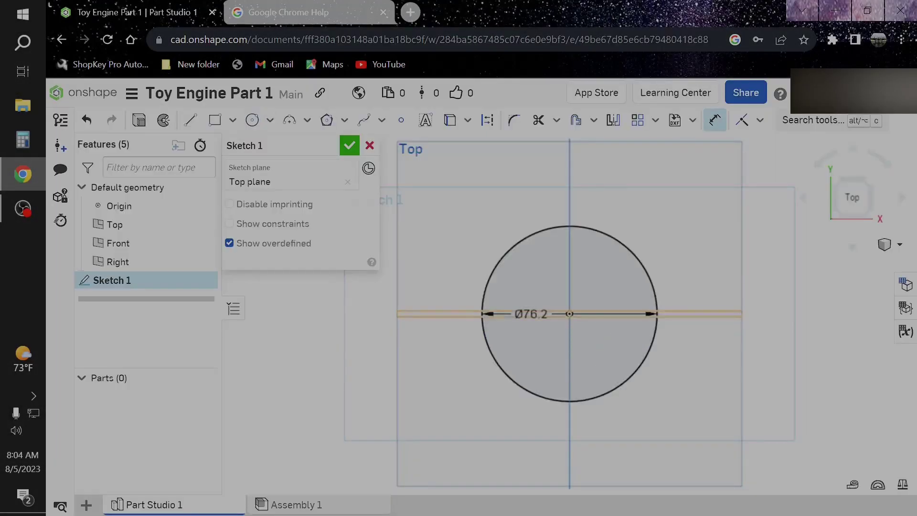
Step: Sketch a concentric circle about 62 mm in diameter inside the 76.2 mm circle and dimension its diameter
{"action": "left_click", "coordinate": [252, 120]}
{"action": "left_click", "coordinate": [570, 314]}
{"action": "left_click", "coordinate": [654, 309]}
{"action": "key", "text": "d"}
{"action": "left_click", "coordinate": [594, 242]}
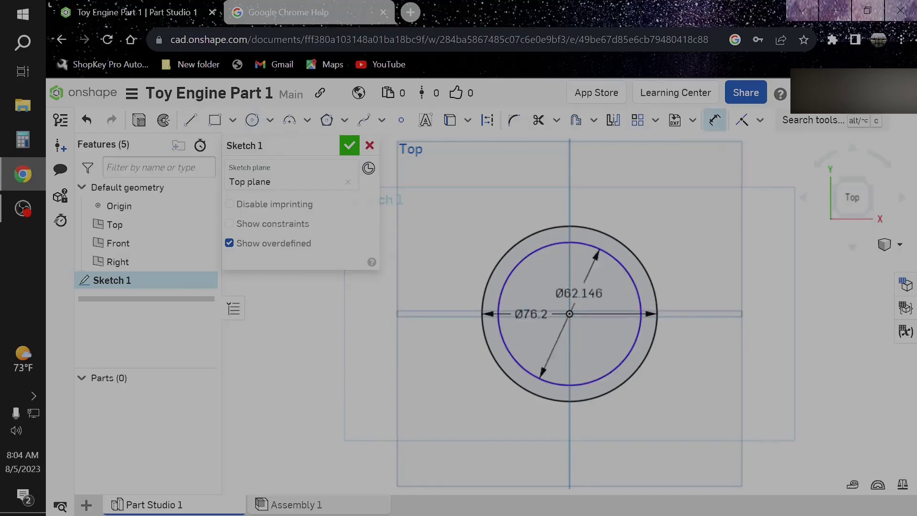
{"action": "left_click", "coordinate": [552, 266]}
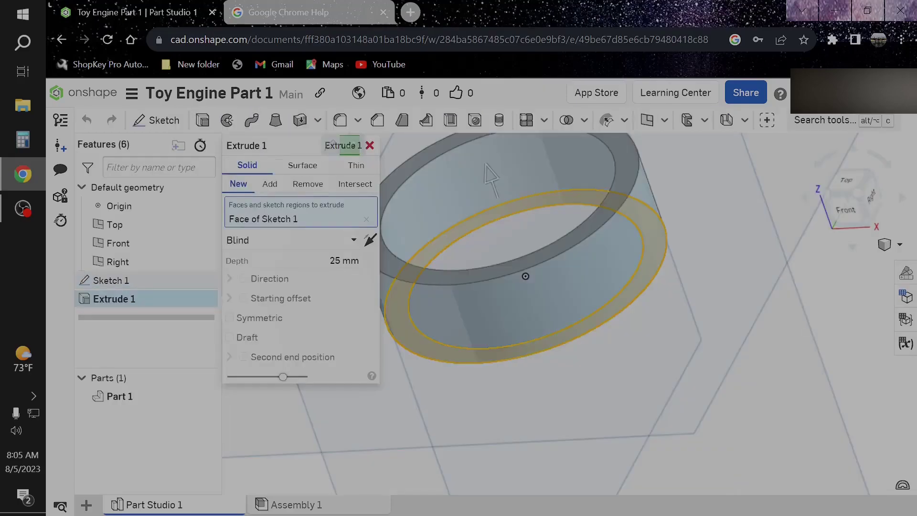
Step: Enter 4 as the extrusion depth of the ring between the two concentric circles
{"action": "type", "text": "4"}
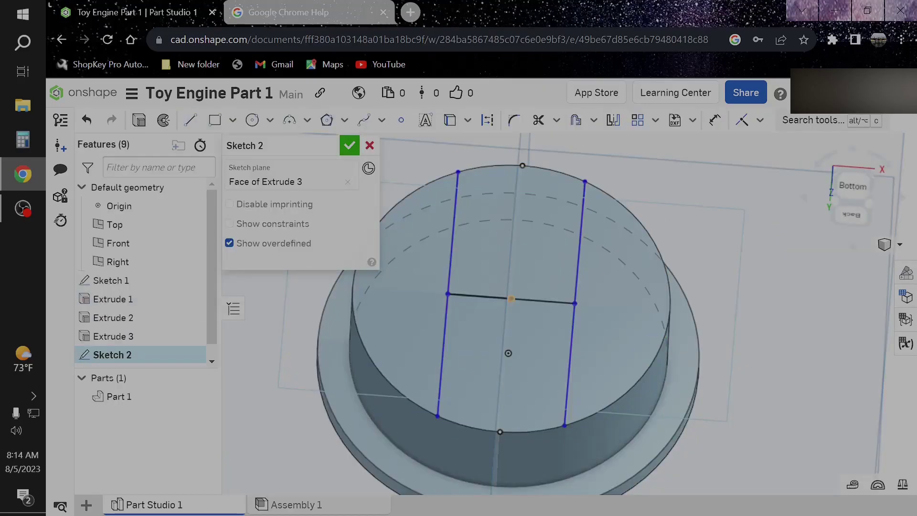
Step: Trim both halves of the line connecting the two parallel sketch lines and extrude the central strip 1 in, adding it to the part
{"action": "key", "text": "m"}
{"action": "left_click", "coordinate": [542, 301]}
{"action": "left_click", "coordinate": [480, 296]}
{"action": "key", "text": "Return"}
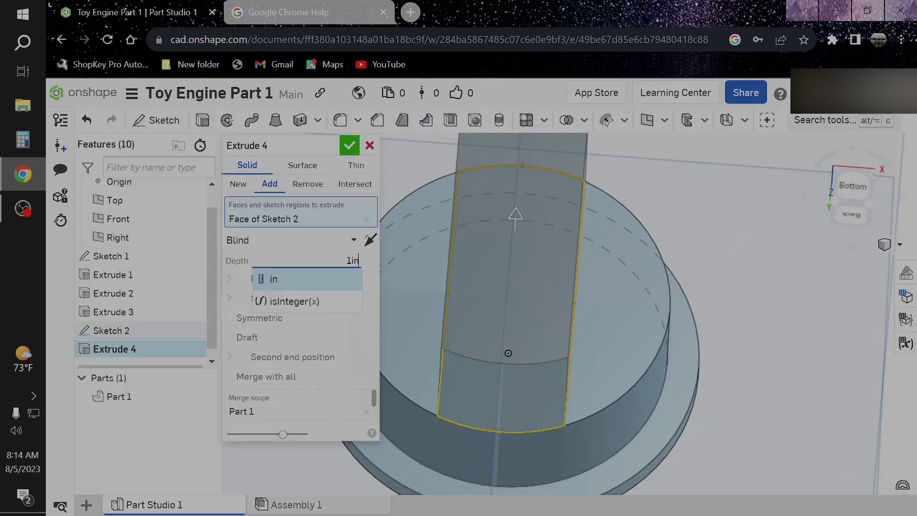
{"action": "key", "text": "Return"}
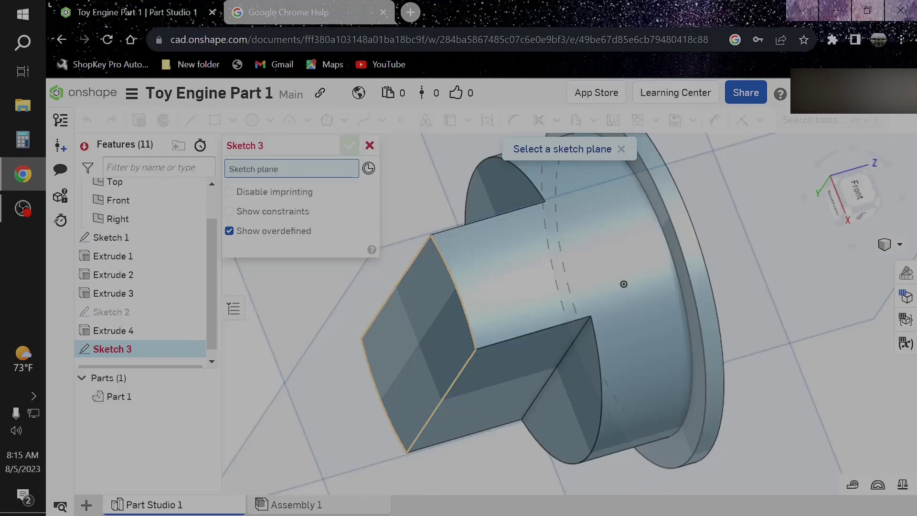
Step: Place a sketch point on the origin in a new sketch on the Right plane
{"action": "left_click", "coordinate": [624, 283]}
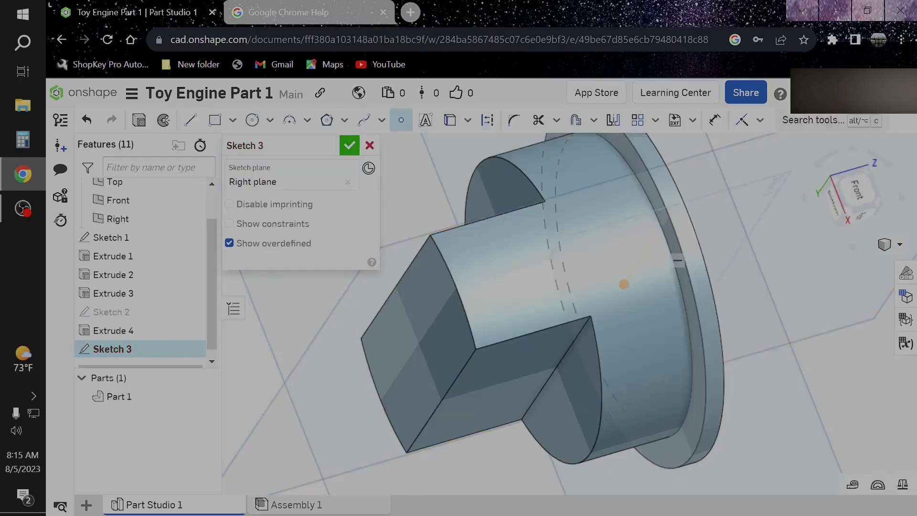
{"action": "right_click_drag", "start_coordinate": [663, 225], "coordinate": [489, 269]}
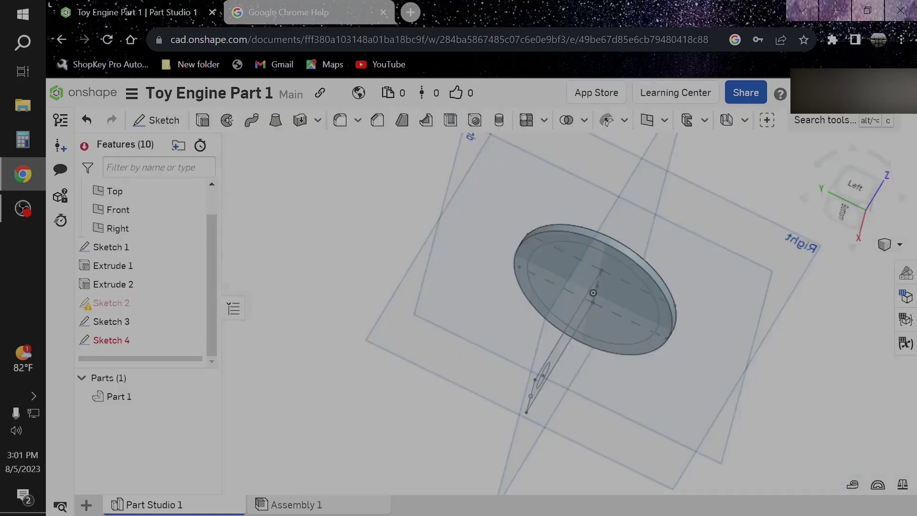
Step: Extrude the outer ring region of Sketch 1 by 10 mm, adding it to the existing part
{"action": "key", "text": "shift+e"}
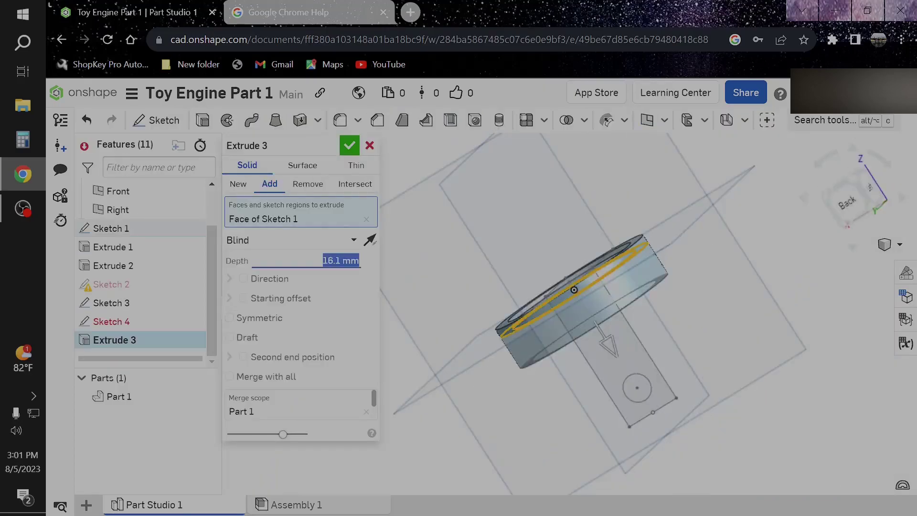
{"action": "type", "text": "16.110"}
{"action": "key", "text": "Return"}
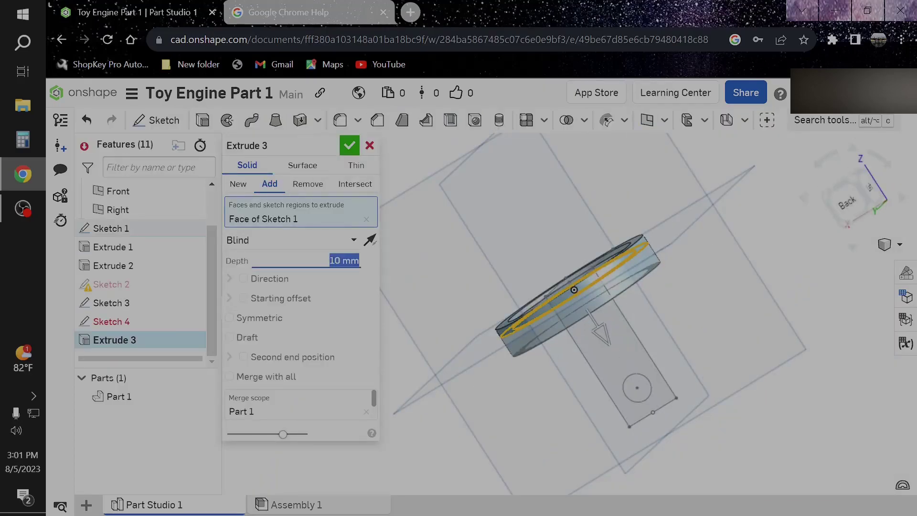
{"action": "key", "text": "Return"}
Step: Start a sketch on the extruded ring's annular face and hide Sketch 3 and Sketch 4
{"action": "right_click_drag", "start_coordinate": [489, 268], "coordinate": [444, 268]}
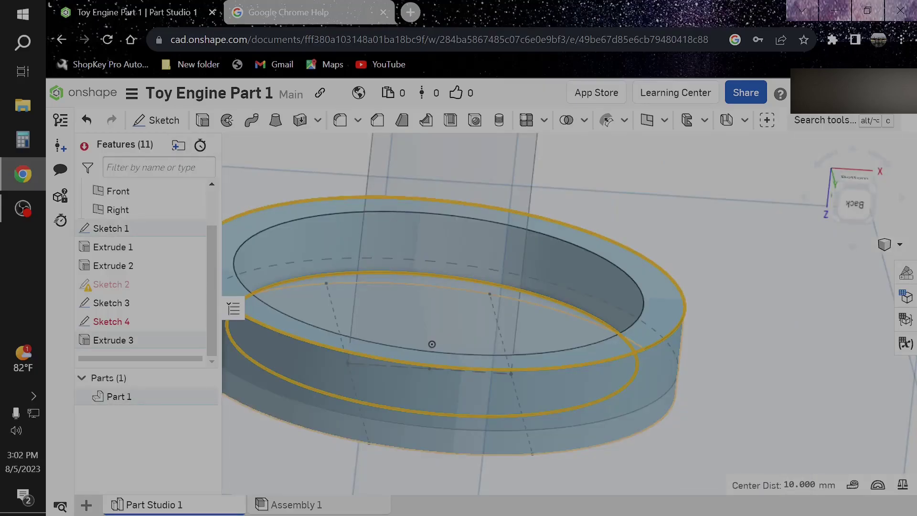
{"action": "left_click", "coordinate": [663, 311]}
{"action": "key", "text": "shift+s"}
{"action": "mouse_move", "coordinate": [664, 311]}
{"action": "right_mouse_down"}
{"action": "mouse_move", "coordinate": [693, 363]}
{"action": "mouse_move", "coordinate": [678, 334]}
{"action": "right_mouse_up"}
{"action": "scroll", "coordinate": [788, 313], "scroll_direction": "down", "scroll_amount": 2}
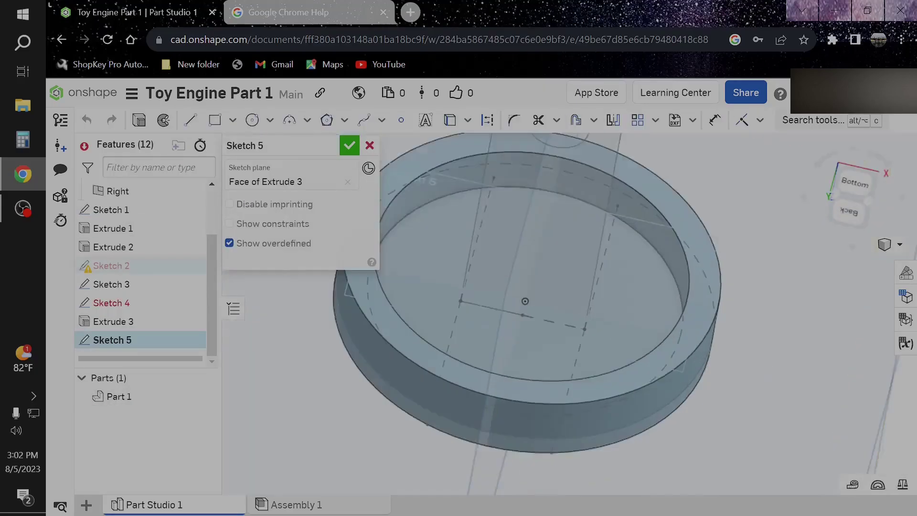
{"action": "left_click", "coordinate": [197, 284]}
{"action": "left_click", "coordinate": [198, 303]}
{"action": "right_click_drag", "start_coordinate": [669, 344], "coordinate": [640, 306]}
Step: Undo the two loosely placed points on the ring's inner edge
{"action": "key", "text": "u"}
{"action": "left_click", "coordinate": [534, 314]}
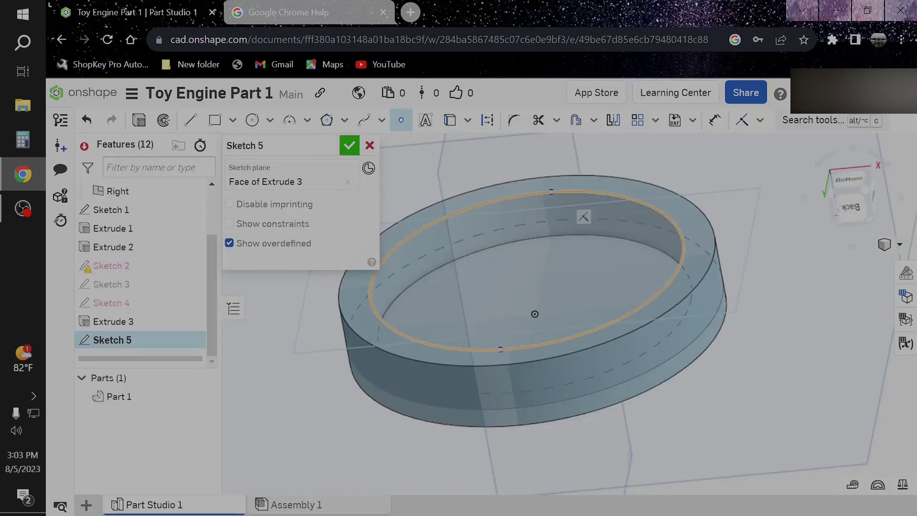
{"action": "key", "text": "n"}
{"action": "left_click", "coordinate": [87, 120]}
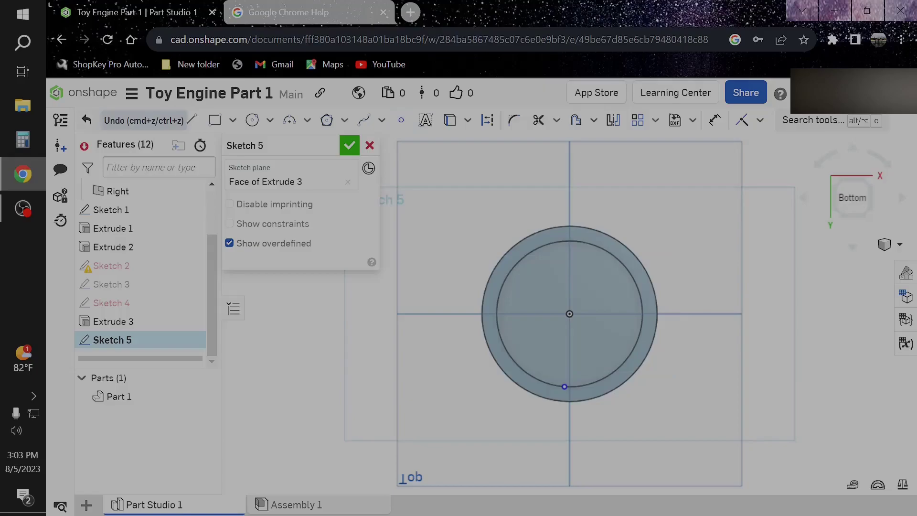
{"action": "left_click", "coordinate": [86, 119]}
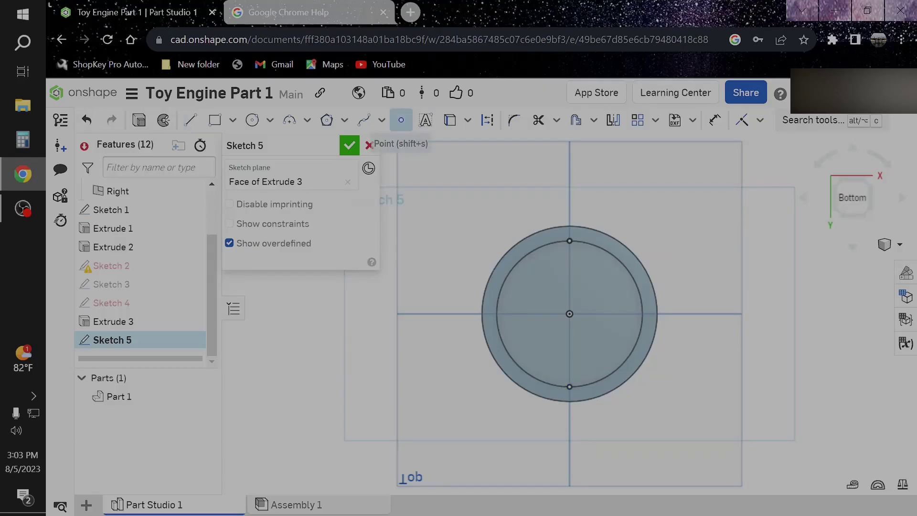
Step: Draw a straight line through the centre, joining the two opposite points on the ring's inner edge
{"action": "key", "text": "l"}
{"action": "left_click", "coordinate": [569, 386]}
{"action": "left_click", "coordinate": [569, 241]}
{"action": "key", "text": "Escape"}
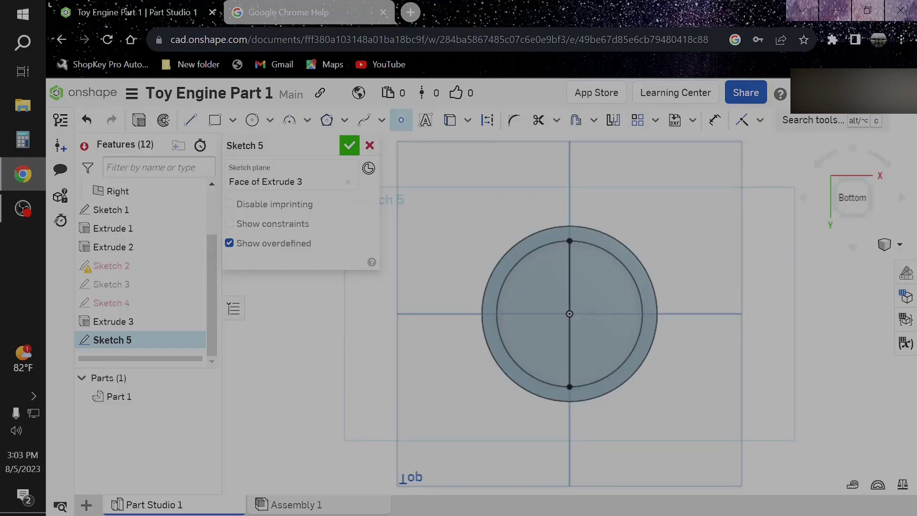
Step: Sketch a circle about 68 mm in diameter centred on the origin, between the ring's inner and outer edges
{"action": "mouse_move", "coordinate": [620, 334]}
{"action": "right_mouse_down"}
{"action": "mouse_move", "coordinate": [678, 267]}
{"action": "mouse_move", "coordinate": [625, 329]}
{"action": "right_mouse_up"}
{"action": "left_click", "coordinate": [252, 120]}
{"action": "left_click", "coordinate": [571, 313]}
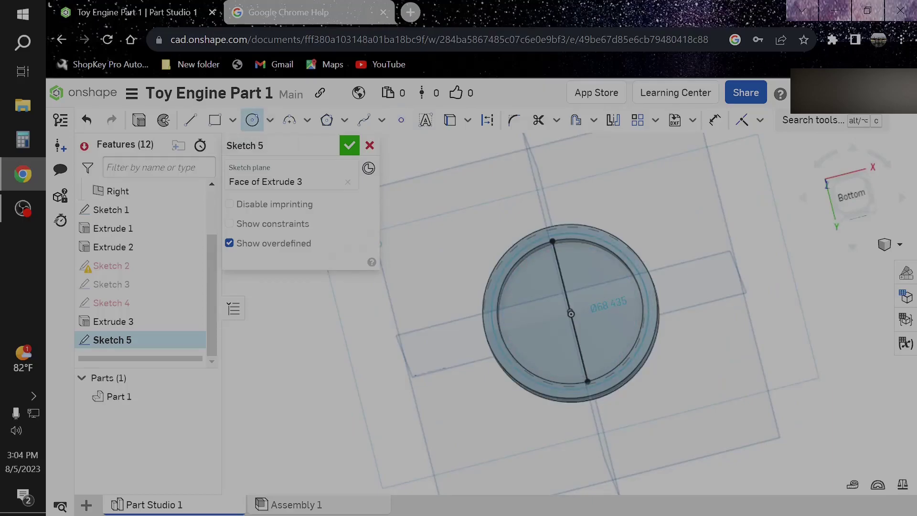
{"action": "left_click", "coordinate": [589, 387]}
{"action": "scroll", "coordinate": [606, 385], "scroll_direction": "up", "scroll_amount": 6}
{"action": "key", "text": "d"}
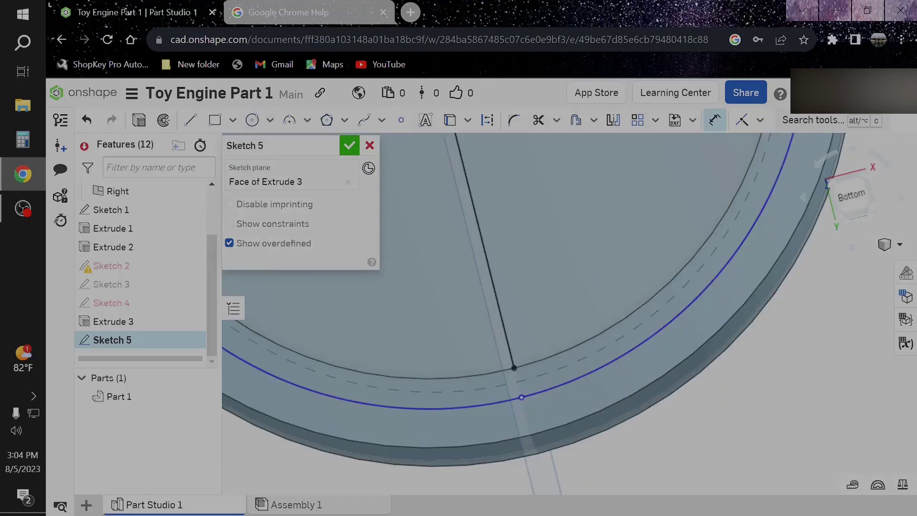
{"action": "key", "text": "Escape"}
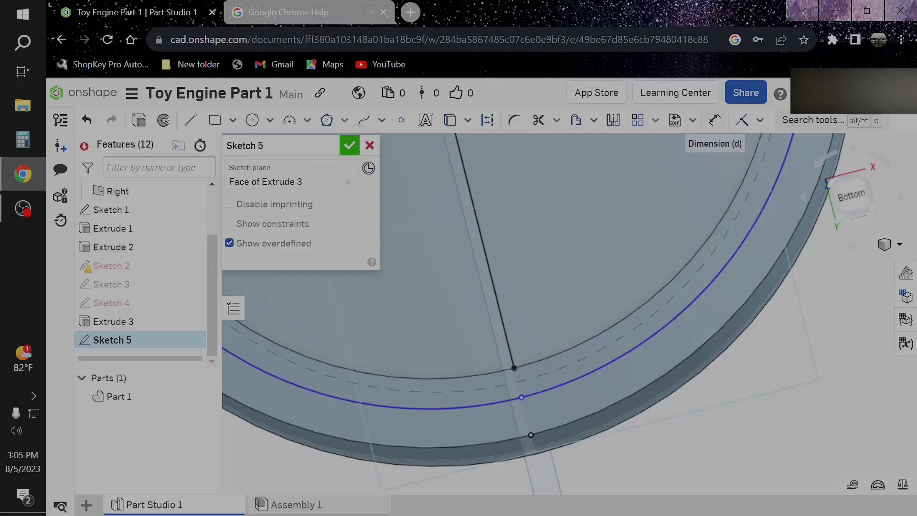
Step: Dimension the distance from the centre line's endpoint on the inner edge to the point on the outer edge
{"action": "left_click", "coordinate": [715, 120]}
{"action": "left_click", "coordinate": [514, 368]}
{"action": "left_click", "coordinate": [531, 434]}
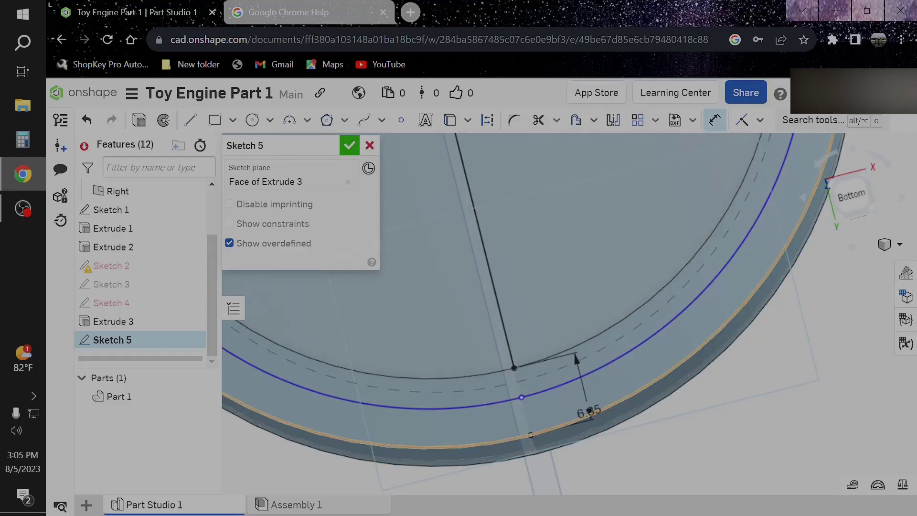
Step: Draw a short line from the ring's inner edge to the sketched circle and set its length to 4 mm
{"action": "key", "text": "l"}
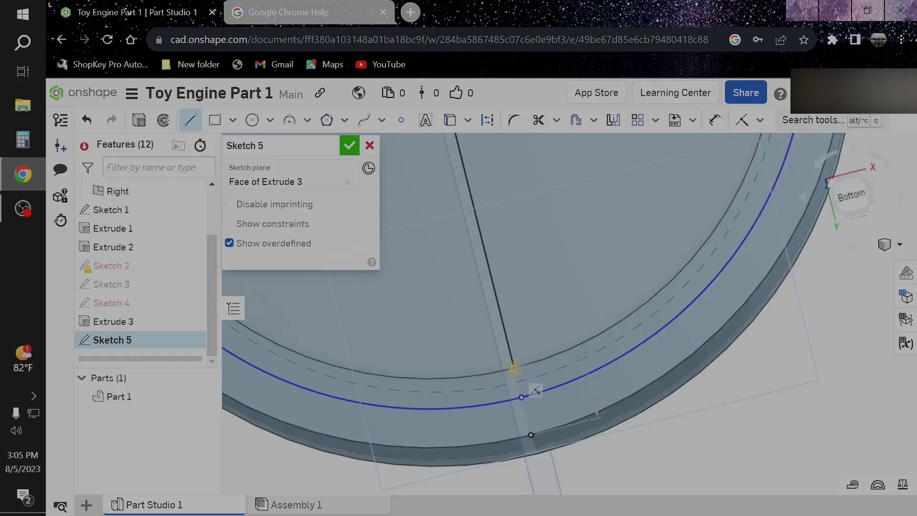
{"action": "left_click", "coordinate": [513, 368]}
{"action": "left_click", "coordinate": [521, 396]}
{"action": "key", "text": "d"}
{"action": "left_click", "coordinate": [517, 382]}
{"action": "left_click", "coordinate": [542, 365]}
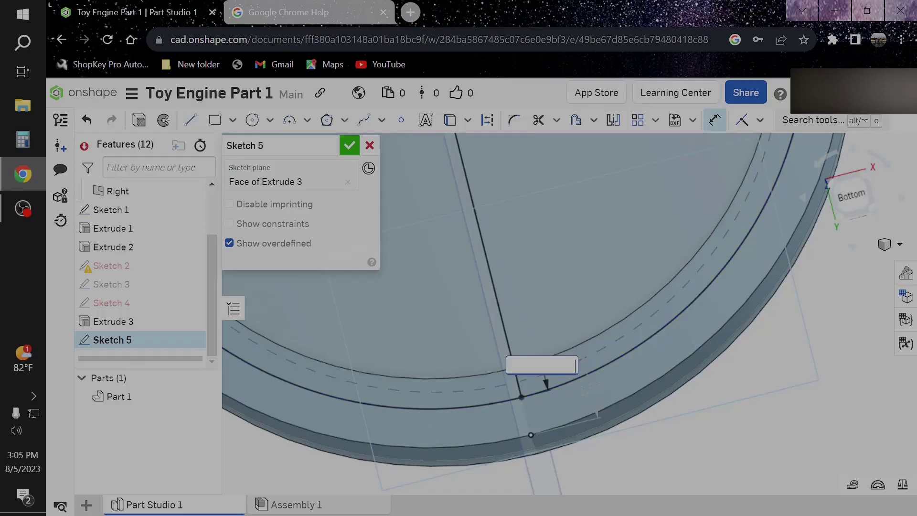
{"action": "key", "text": "Return"}
{"action": "double_click", "coordinate": [542, 368]}
{"action": "type", "text": "4"}
{"action": "key", "text": "Return"}
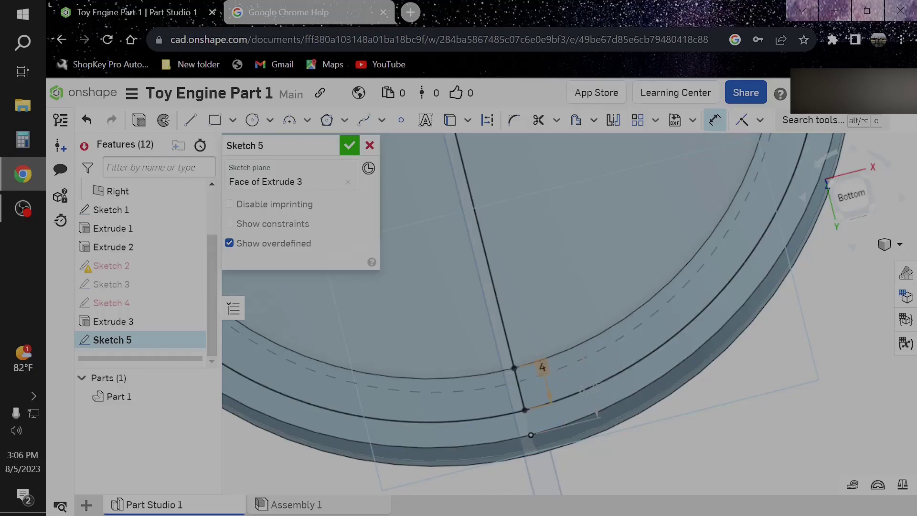
Step: Trim away the long centre line inside the ring's inner edge
{"action": "right_click_drag", "start_coordinate": [542, 367], "coordinate": [621, 310]}
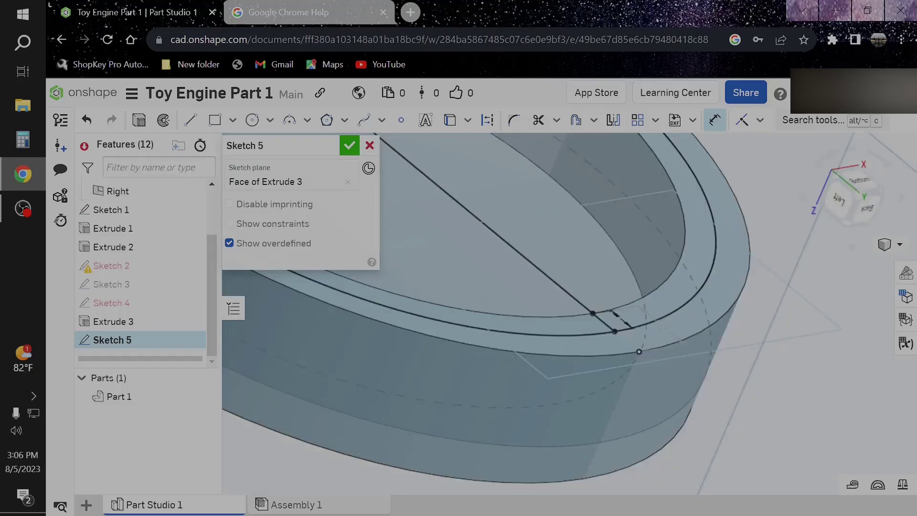
{"action": "key", "text": "n"}
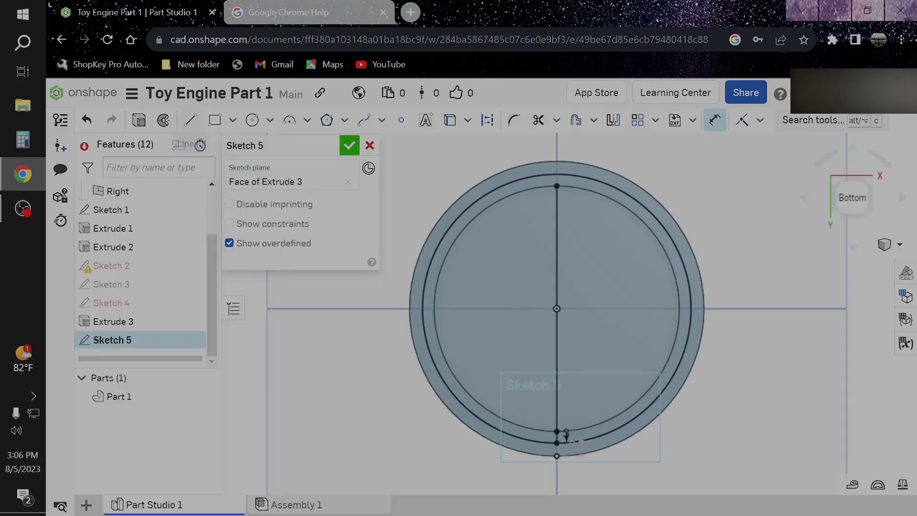
{"action": "key", "text": "m"}
{"action": "scroll", "coordinate": [566, 434], "scroll_direction": "up", "scroll_amount": 3}
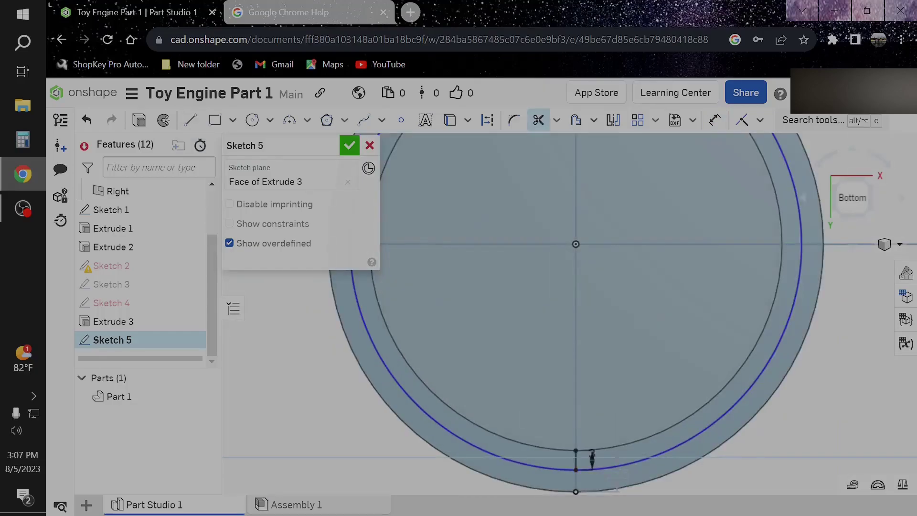
{"action": "key", "text": "ctrl+z"}
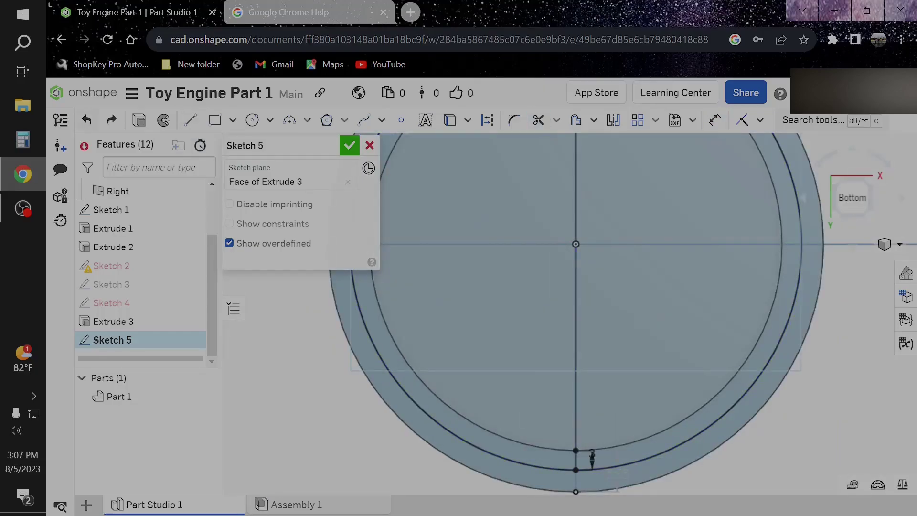
{"action": "key", "text": "ctrl+y"}
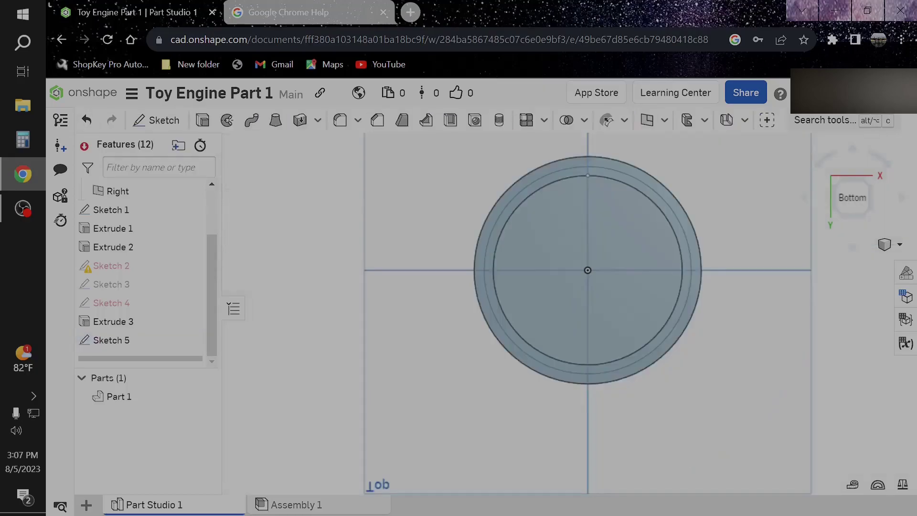
Step: Extrude the narrow ring region between the inner edge and the sketched circle, adding it to the part
{"action": "right_click_drag", "start_coordinate": [597, 293], "coordinate": [621, 210]}
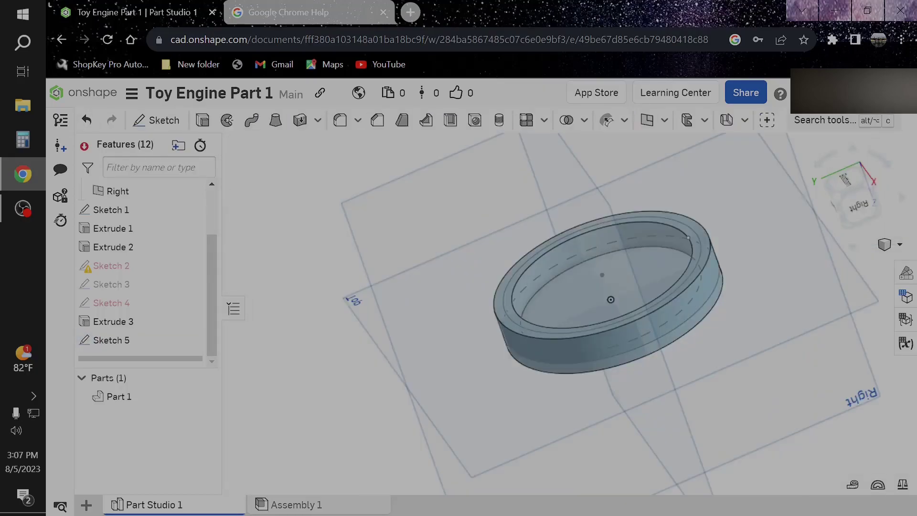
{"action": "key", "text": "shift+e"}
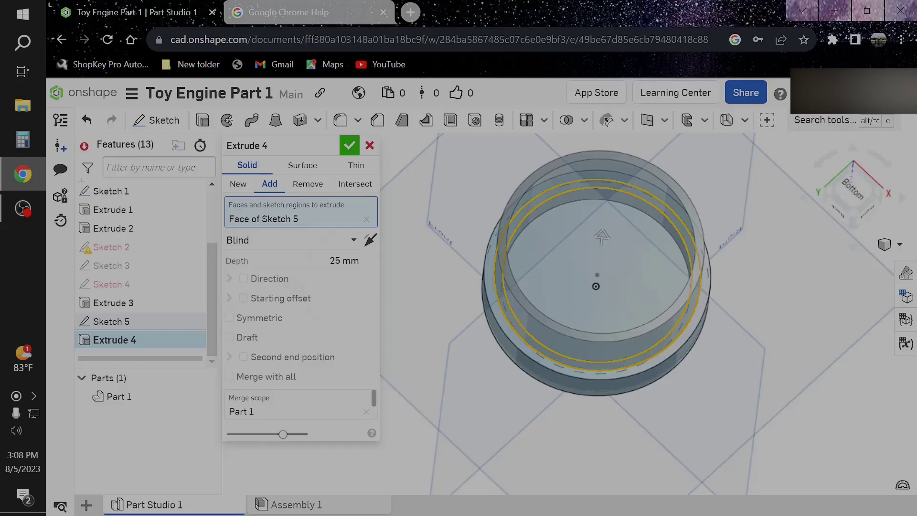
{"action": "key", "text": "Return"}
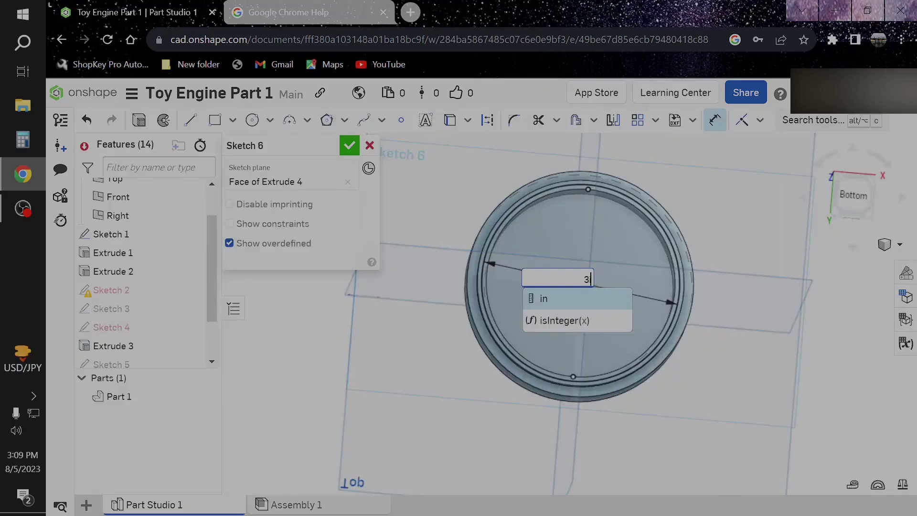
Step: Set the diameter of the circle sketched on the new ring's face to 3 in
{"action": "type", "text": "in"}
{"action": "key", "text": "Return"}
Step: Sketch a concentric circle inside the 76.2 mm circle and set its diameter to 63.5 mm
{"action": "key", "text": "c"}
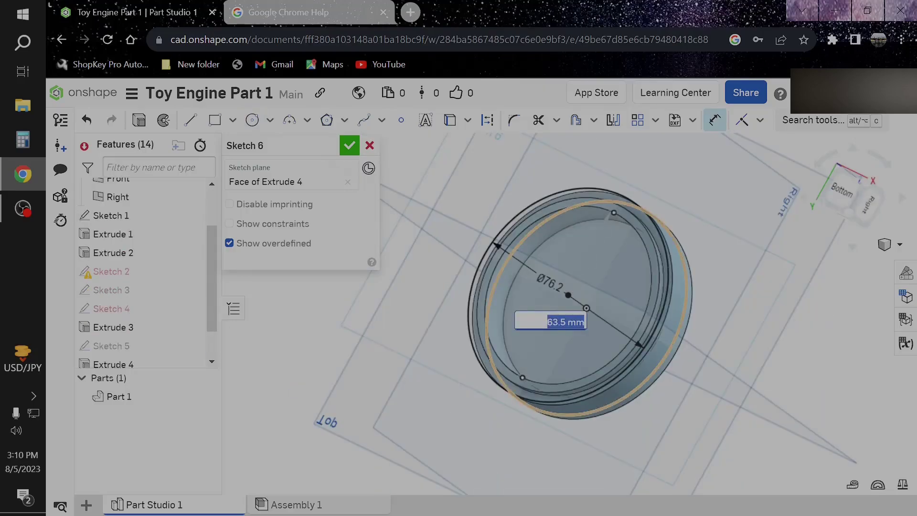
{"action": "key", "text": "Escape"}
{"action": "key", "text": "c"}
{"action": "left_click", "coordinate": [568, 295]}
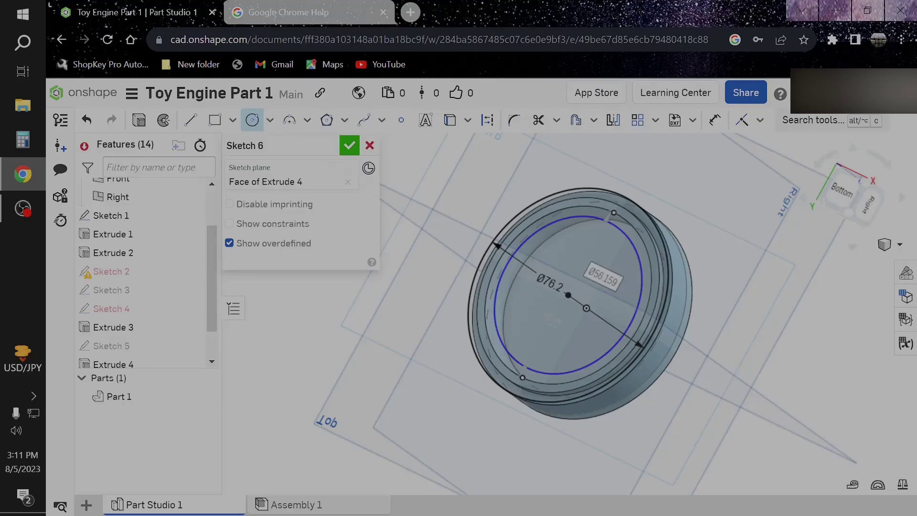
{"action": "left_click", "coordinate": [638, 258]}
{"action": "key", "text": "d"}
{"action": "left_click", "coordinate": [638, 258]}
{"action": "left_click", "coordinate": [598, 249]}
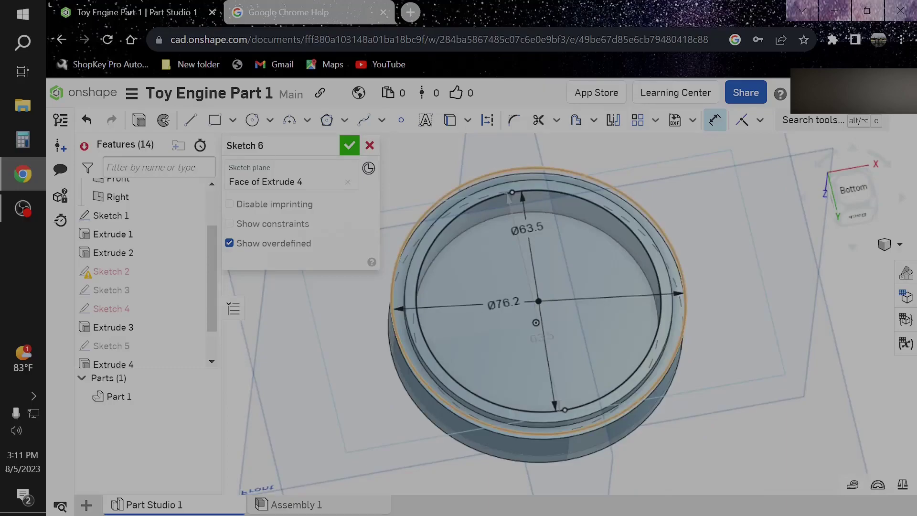
Step: Try to extrude the two sketched ring regions out to the 76.2 mm circle by 3 mm, adding them to the part
{"action": "key", "text": "m"}
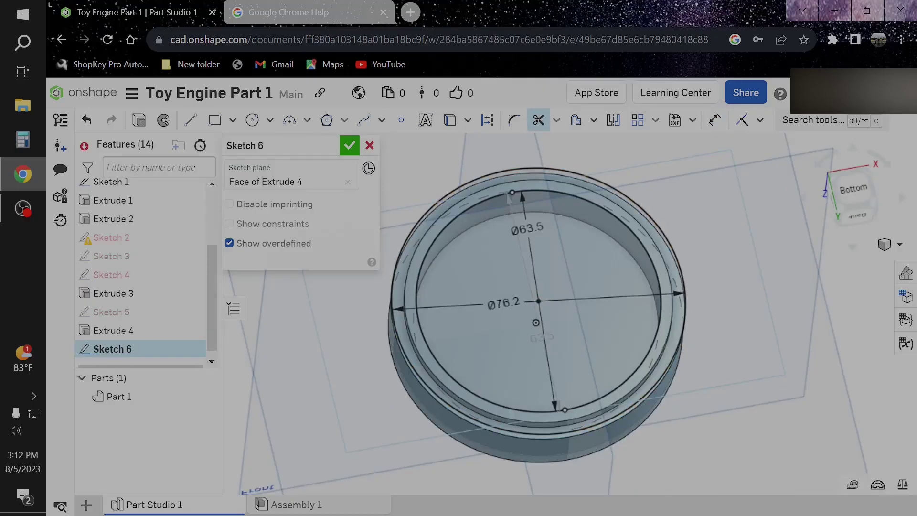
{"action": "key", "text": "Escape"}
{"action": "mouse_move", "coordinate": [536, 409]}
{"action": "right_mouse_down"}
{"action": "mouse_move", "coordinate": [554, 329]}
{"action": "mouse_move", "coordinate": [536, 406]}
{"action": "mouse_move", "coordinate": [487, 428]}
{"action": "right_mouse_up"}
{"action": "key", "text": "m"}
{"action": "key", "text": "shift+e"}
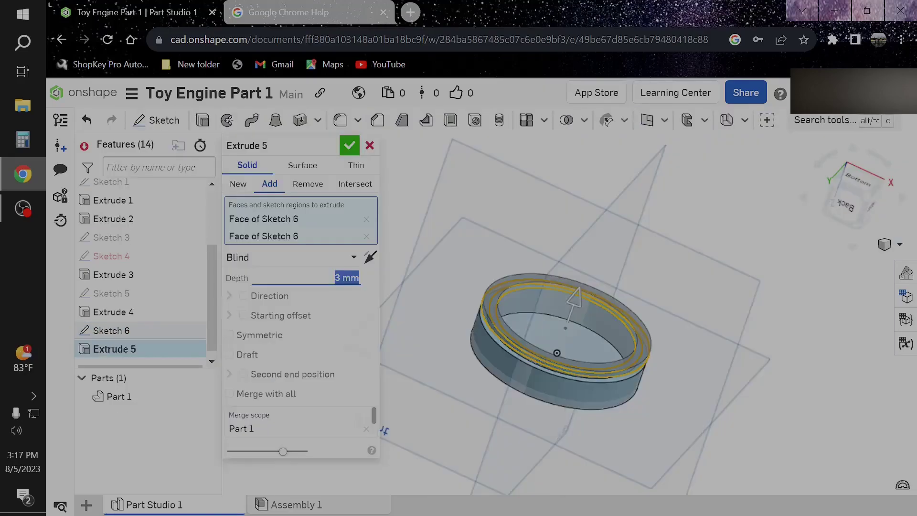
{"action": "key", "text": "Return"}
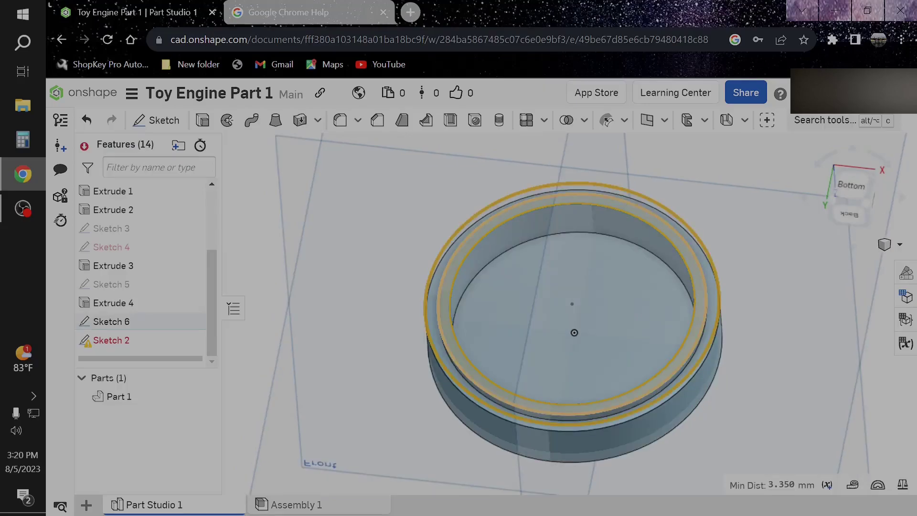
Step: Extrude the full ring between the 63.5 mm and 76.2 mm circles, and sketch a concentric circle on its face, dimensioned from the outer edge
{"action": "key", "text": "shift+e"}
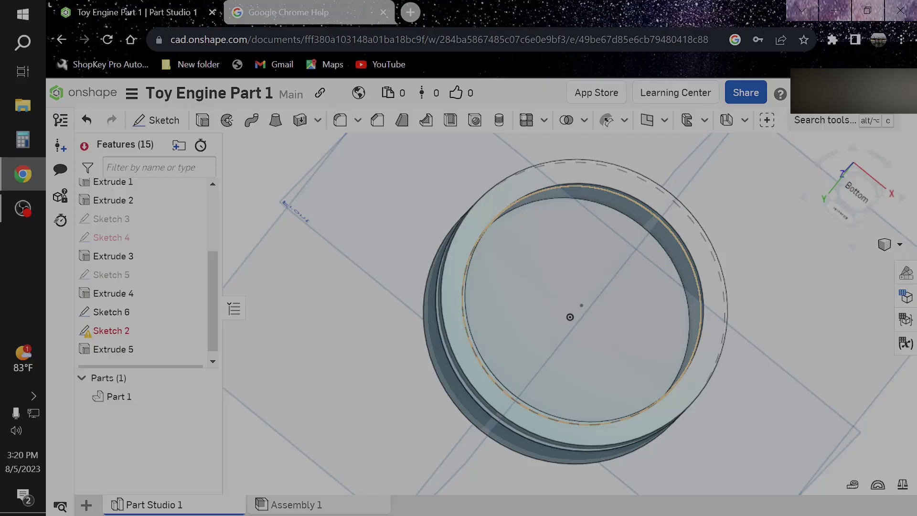
{"action": "key", "text": "shift+s"}
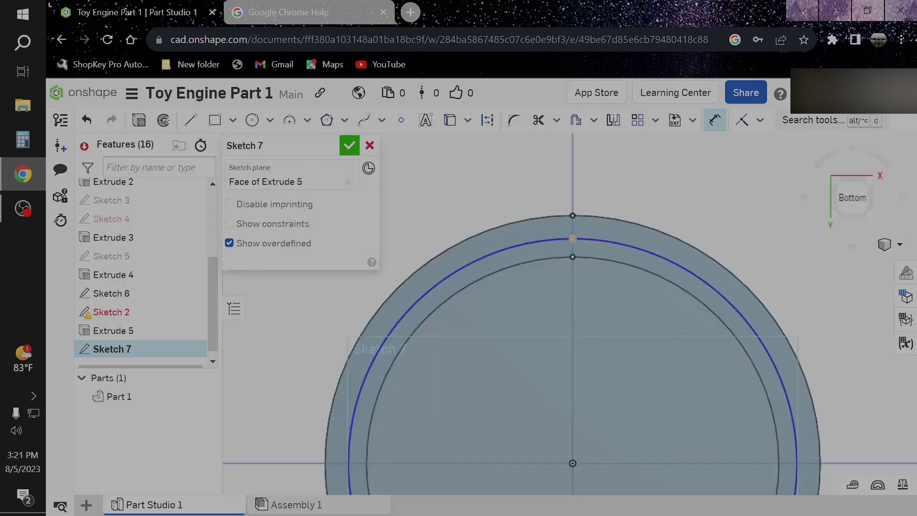
{"action": "left_click", "coordinate": [572, 238]}
{"action": "key", "text": "c"}
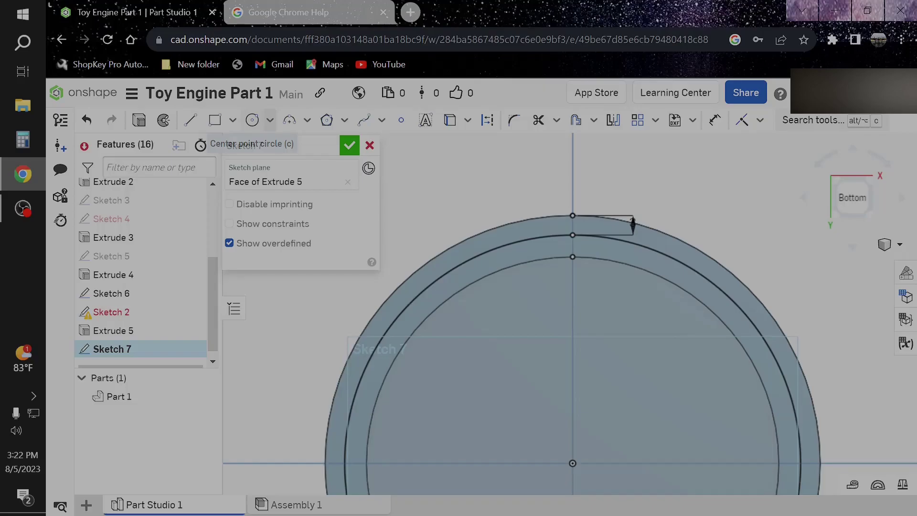
Step: Extrude the ring profiles sketched on the successive end faces to continue the stepped grooves
{"action": "key", "text": "shift+e"}
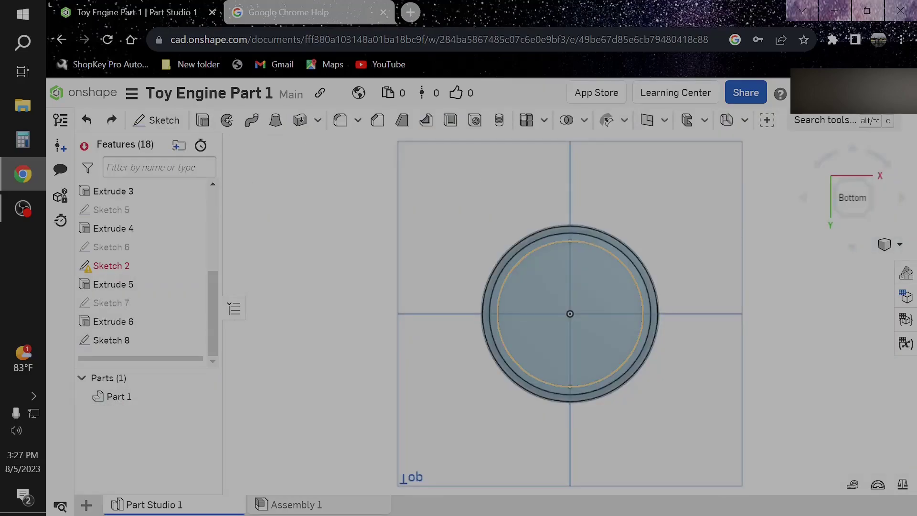
{"action": "key", "text": "shift+e"}
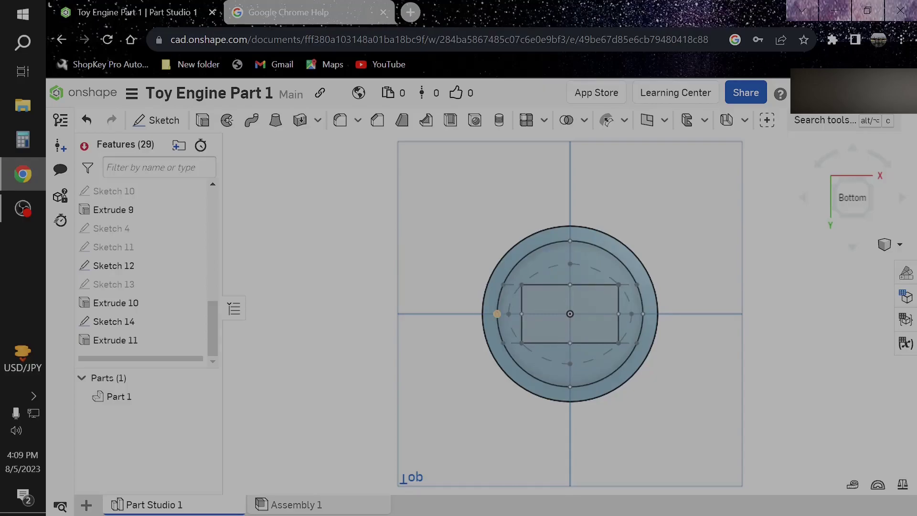
Step: Examine the piston from below, above, the side and the front, including its inner cavity, crown, ring grooves and pin hole
{"action": "scroll", "coordinate": [541, 305], "scroll_direction": "up", "scroll_amount": 5}
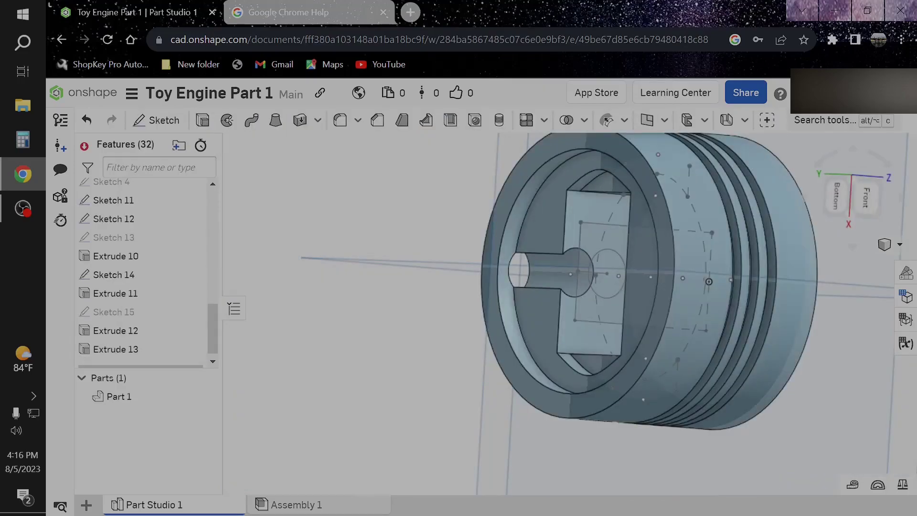
{"action": "right_click_drag", "start_coordinate": [709, 281], "coordinate": [478, 281]}
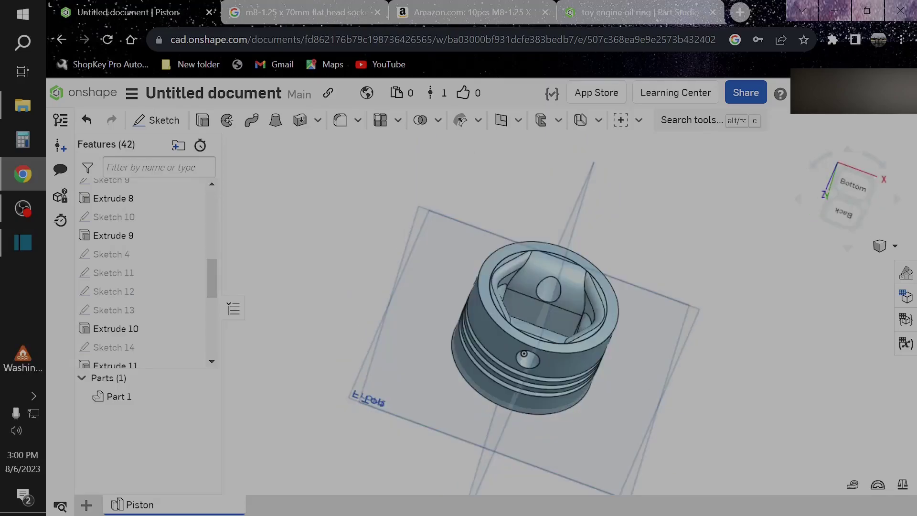
{"action": "right_click_drag", "start_coordinate": [524, 353], "coordinate": [570, 345]}
{"action": "left_click", "coordinate": [848, 194]}
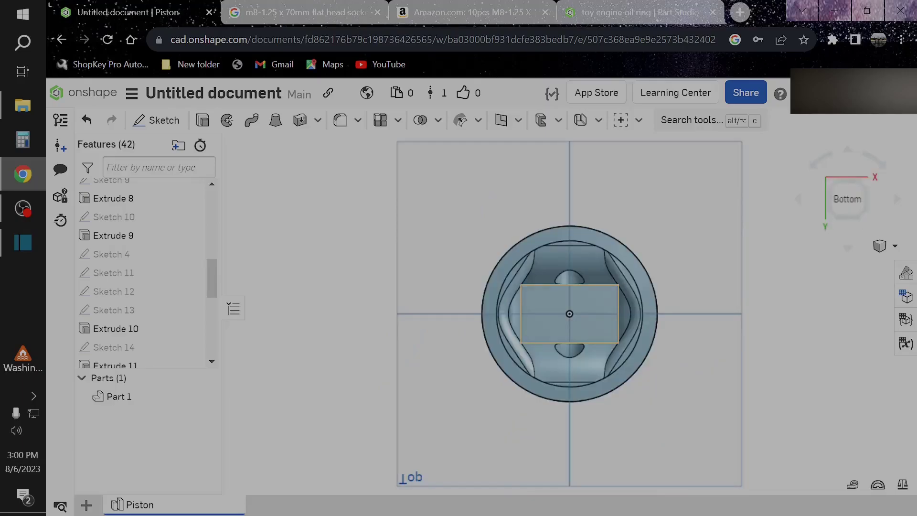
{"action": "right_click_drag", "start_coordinate": [664, 446], "coordinate": [678, 377]}
{"action": "right_click_drag", "start_coordinate": [580, 374], "coordinate": [547, 260]}
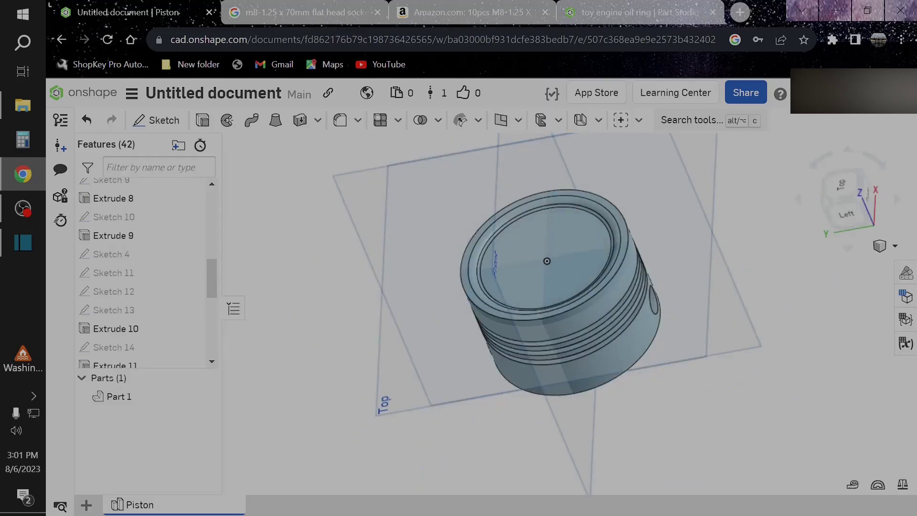
{"action": "key", "text": "shift+3"}
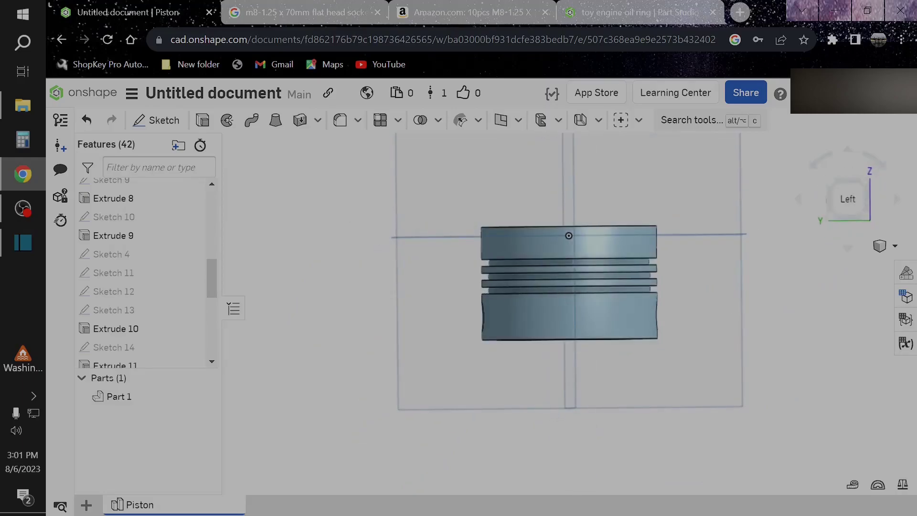
{"action": "right_click_drag", "start_coordinate": [569, 235], "coordinate": [573, 348]}
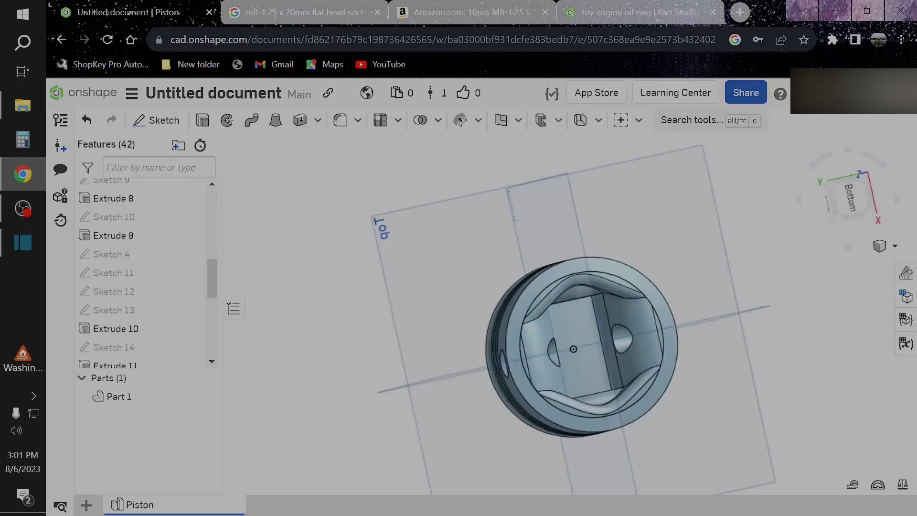
{"action": "right_click_drag", "start_coordinate": [573, 349], "coordinate": [640, 242]}
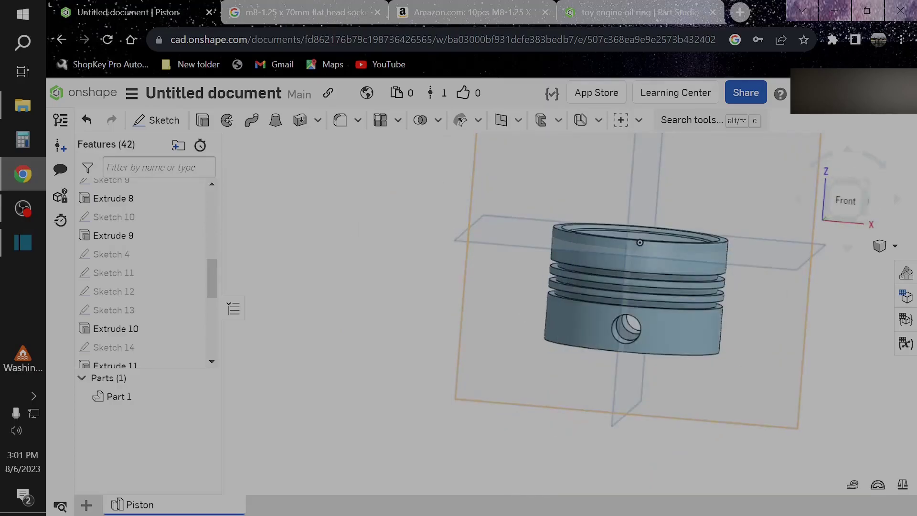